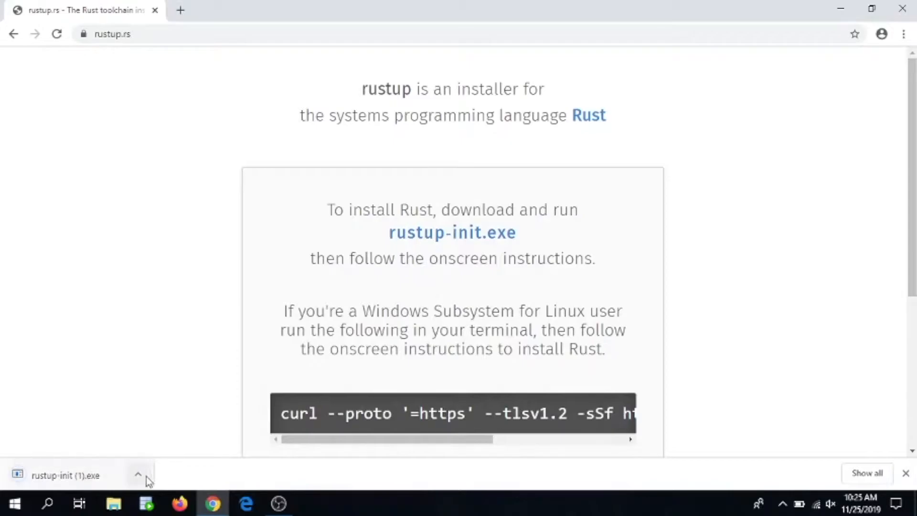
# - Show the downloaded rustup-init (1).exe in its folder and run it
pyautogui.click(139, 474)
pyautogui.click(186, 428)
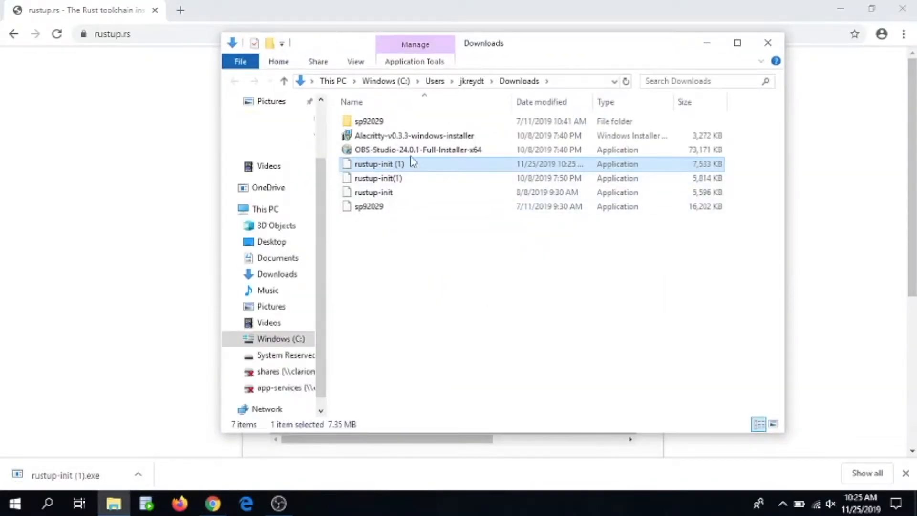
pyautogui.doubleClick(389, 167)
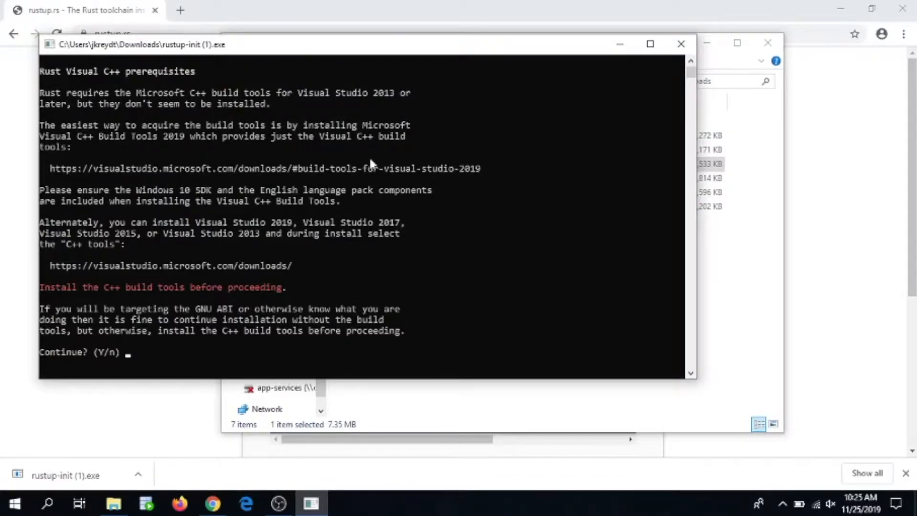
# - Copy the build-tools-for-visual-studio-2019 link from the Rust installer and open it in a new browser tab
pyautogui.moveTo(480, 167); pyautogui.dragTo(53, 173)
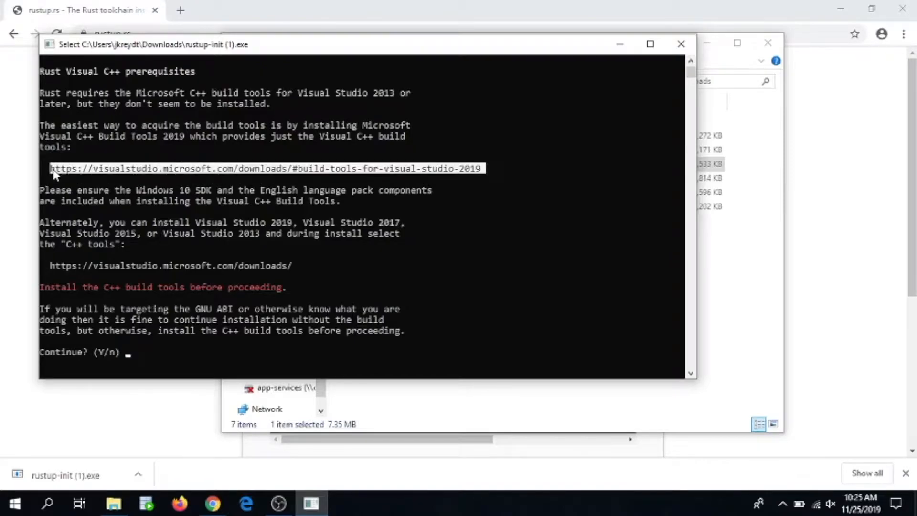
pyautogui.hotkey('ctrl', 'c')
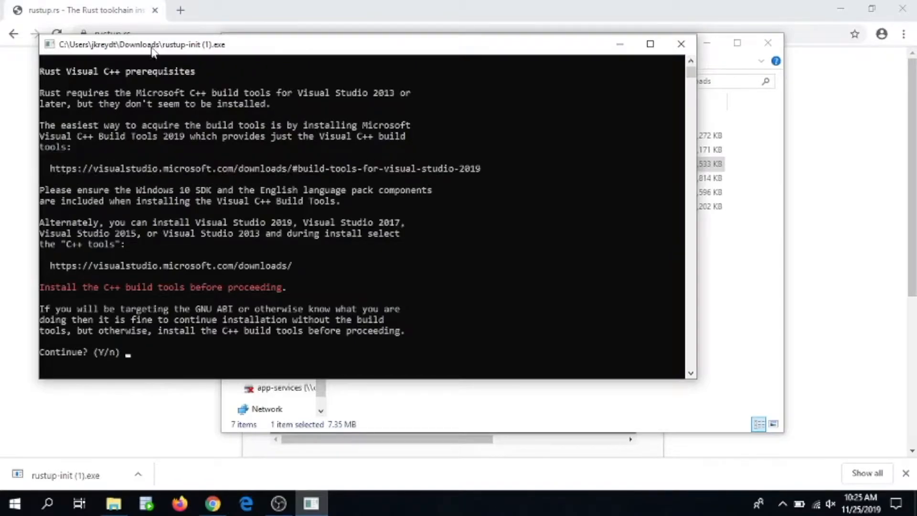
pyautogui.click(180, 10)
pyautogui.hotkey('ctrl', 'v')
pyautogui.press('Return')
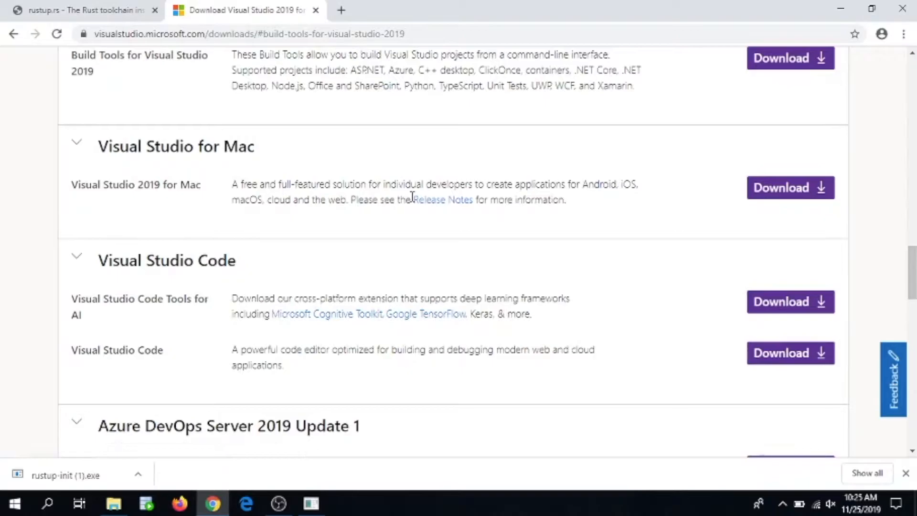
# - Download Build Tools for Visual Studio 2019, then launch its installer and continue past the initial setup notice
pyautogui.scroll(4, 412, 196)
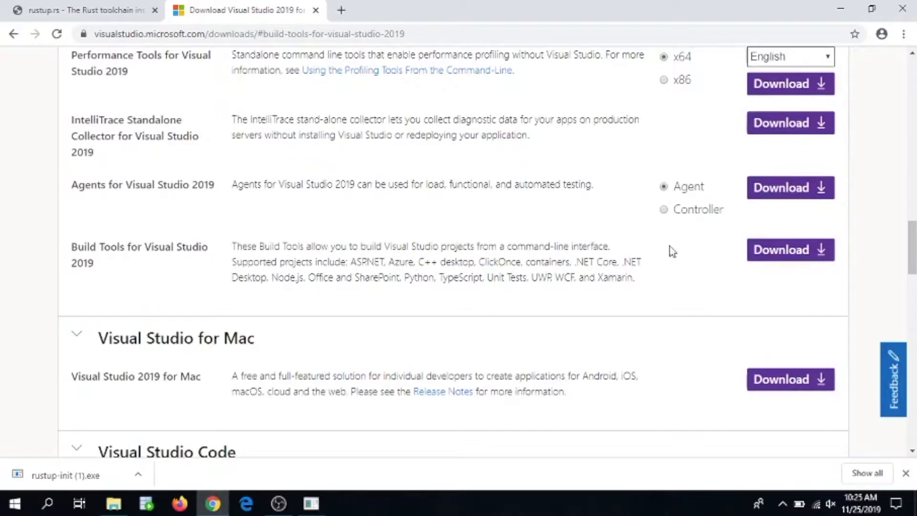
pyautogui.click(802, 253)
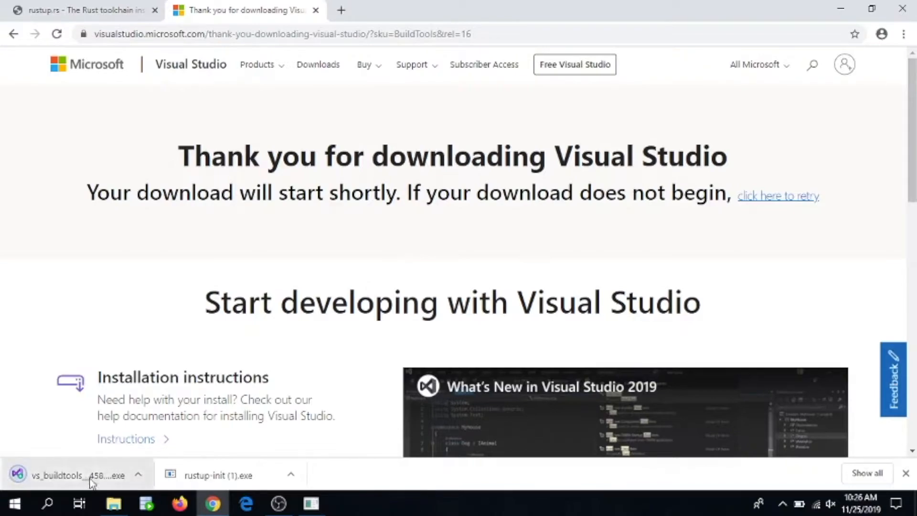
pyautogui.click(120, 479)
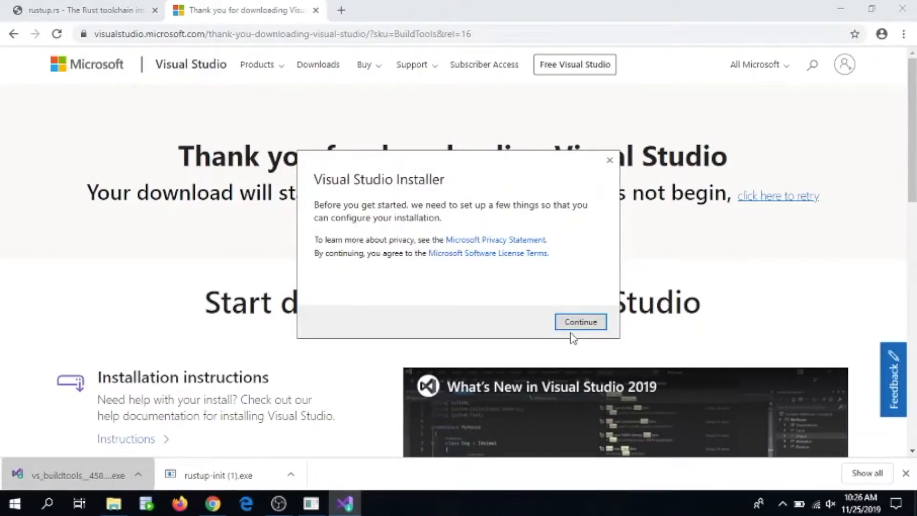
pyautogui.click(580, 324)
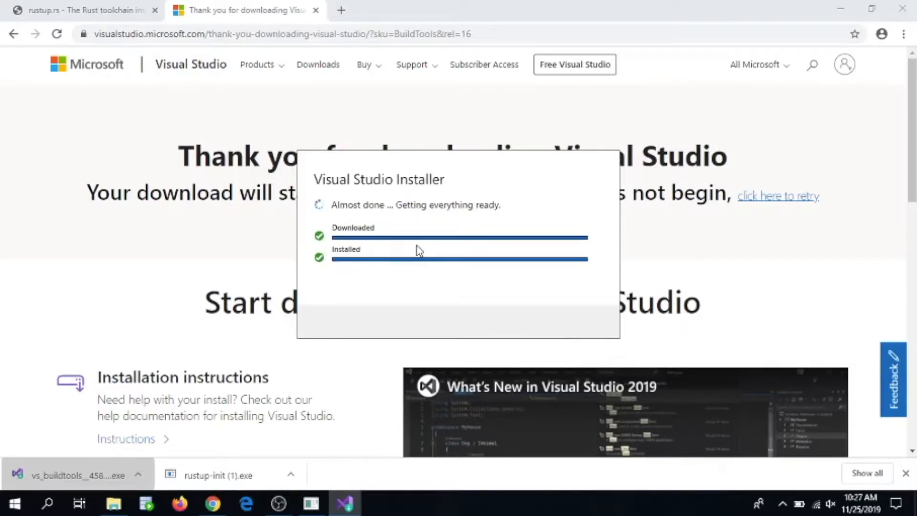
# - Answer n to the Rust installer's continue prompt and switch to the Visual Studio Installer
pyautogui.write('n')
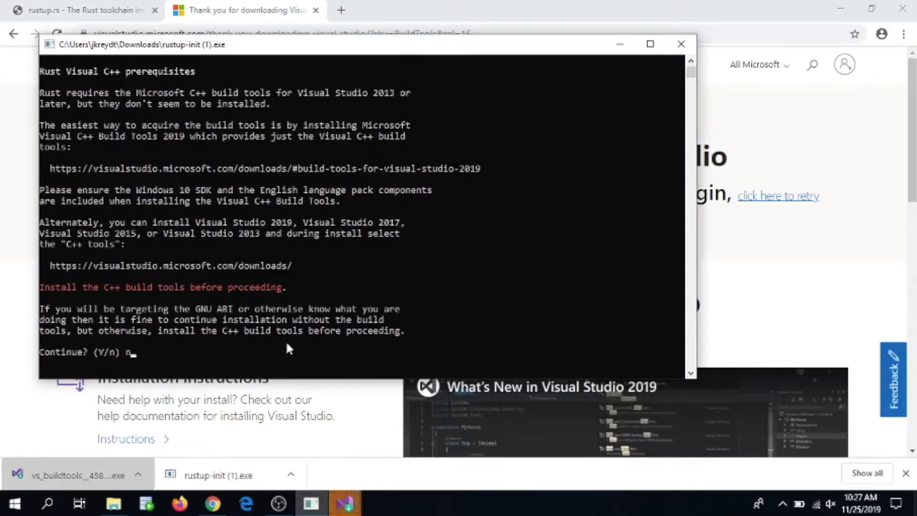
pyautogui.press('Return')
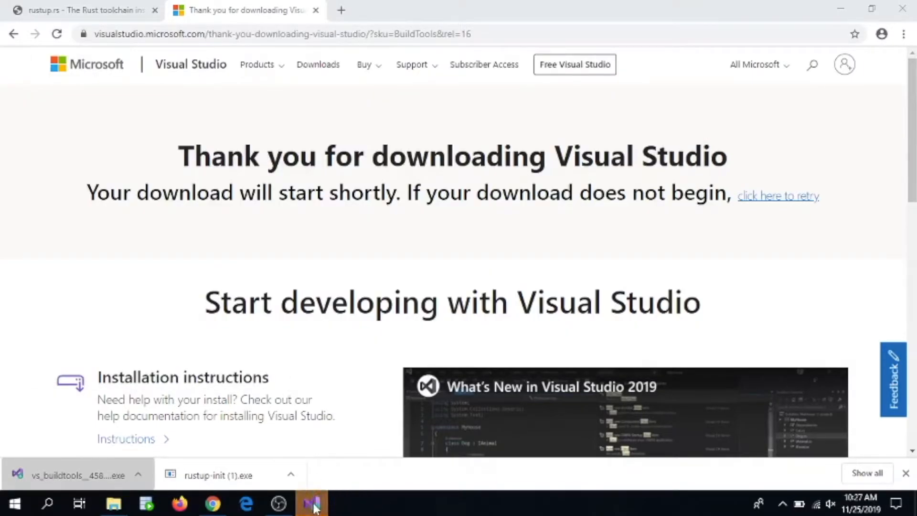
pyautogui.click(312, 504)
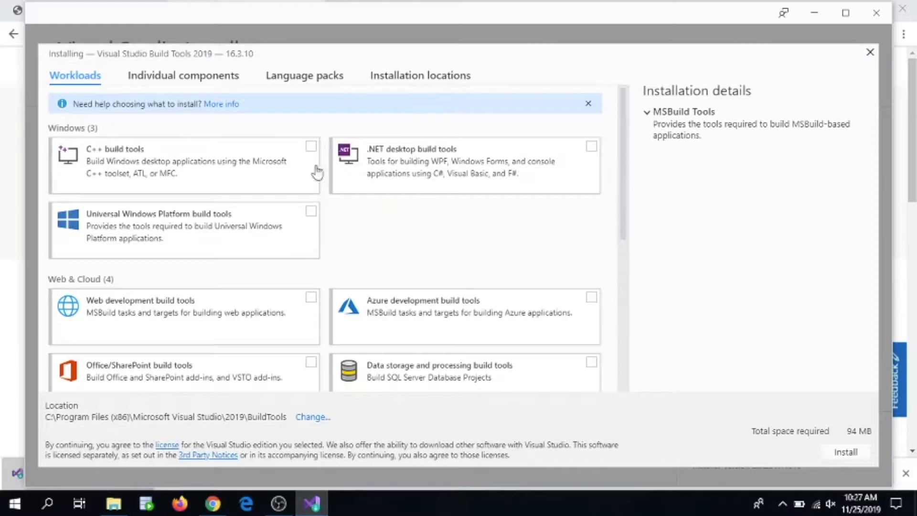
# - Select the C++ build tools workload with its default optional components and install it
pyautogui.click(309, 147)
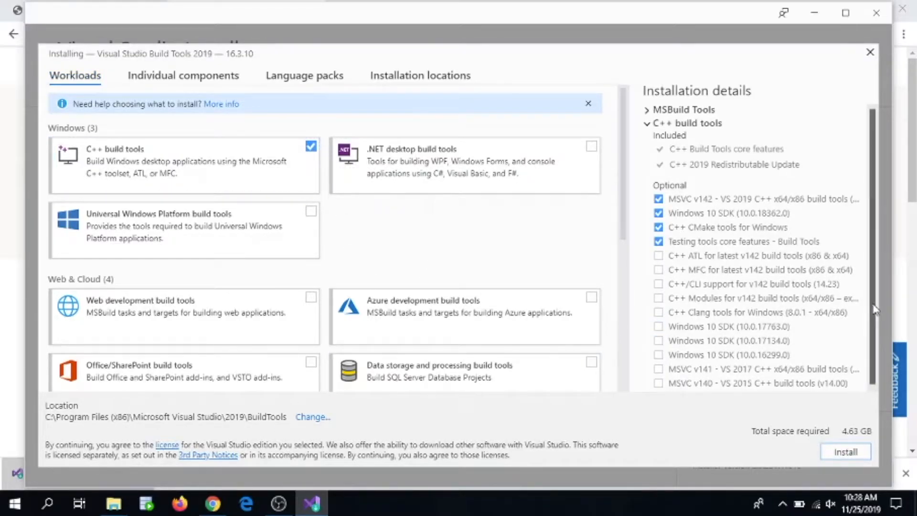
pyautogui.scroll(-1, 872, 338)
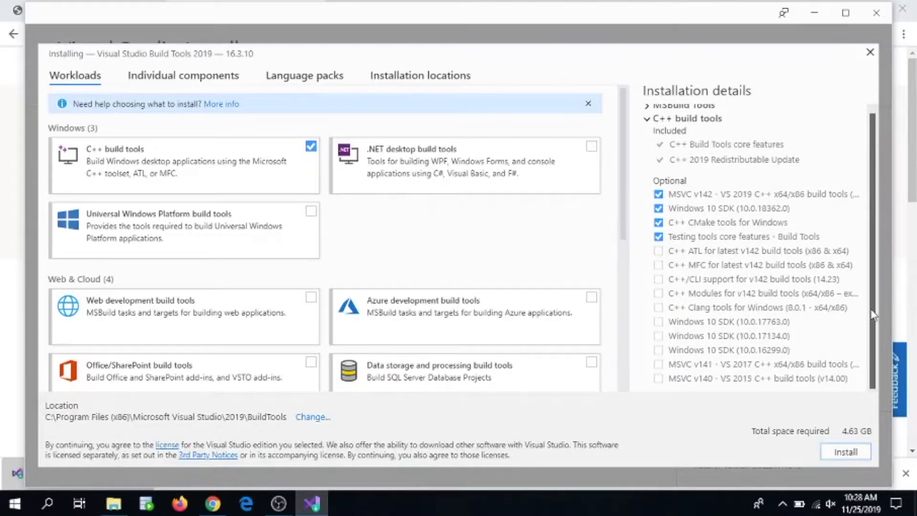
pyautogui.scroll(1, 872, 315)
pyautogui.click(846, 452)
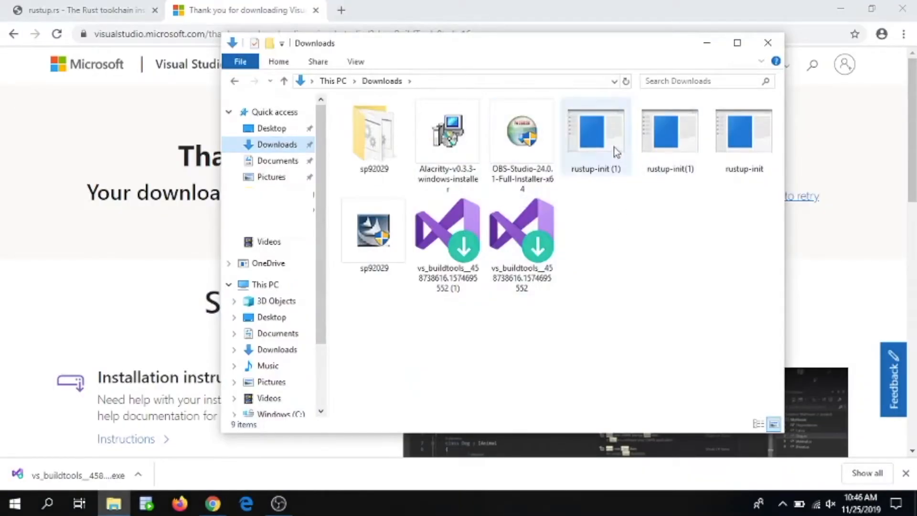
# - Run rustup-init (1) again from the Downloads folder and review its installation details and options
pyautogui.doubleClick(608, 146)
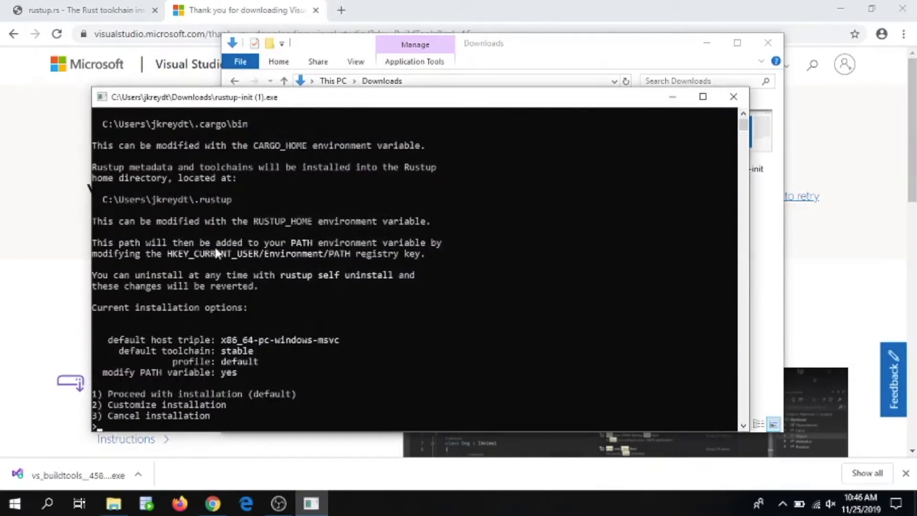
pyautogui.scroll(3, 392, 255)
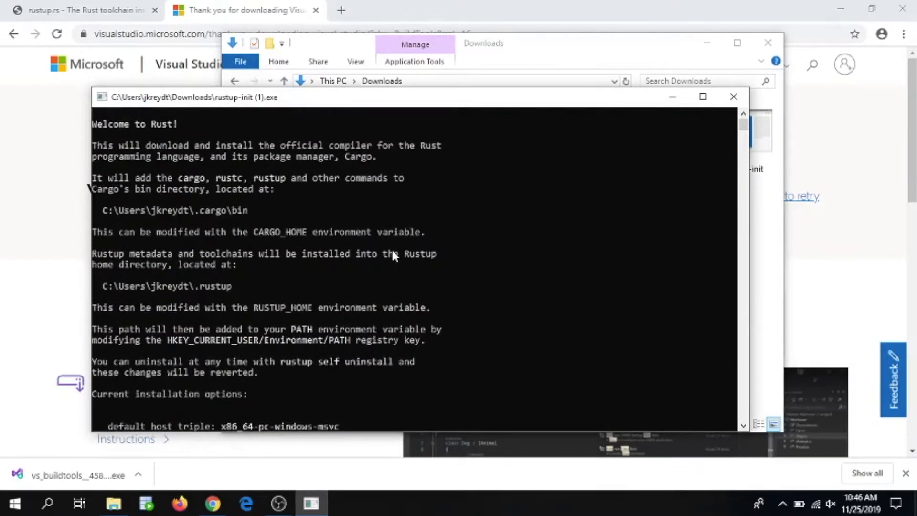
pyautogui.scroll(-2, 393, 256)
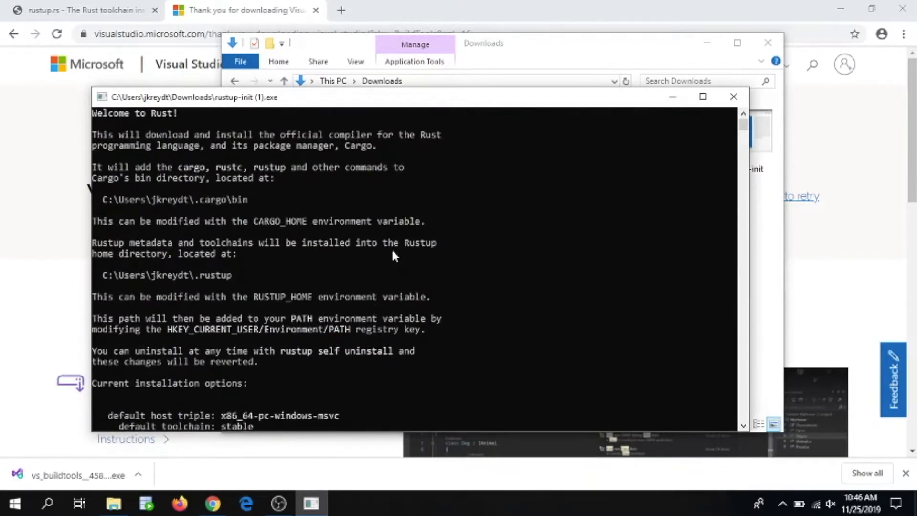
pyautogui.scroll(-3, 393, 255)
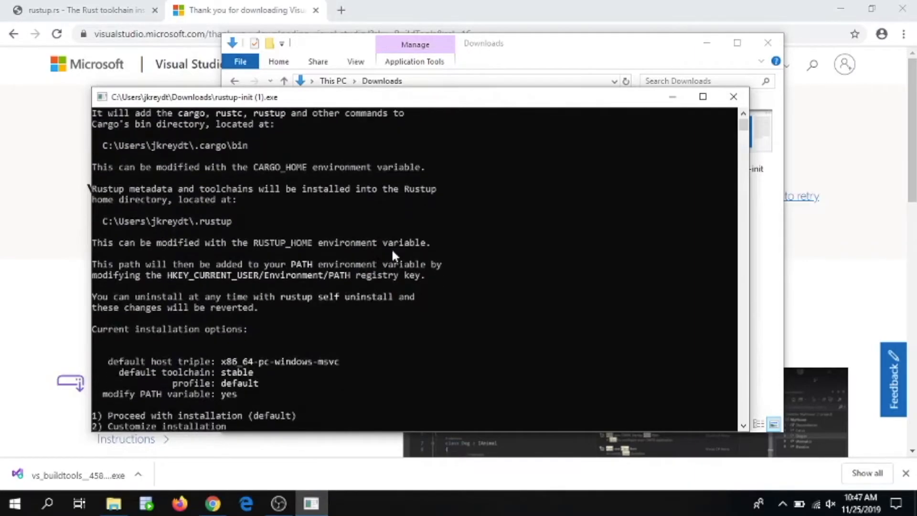
pyautogui.scroll(-1, 392, 253)
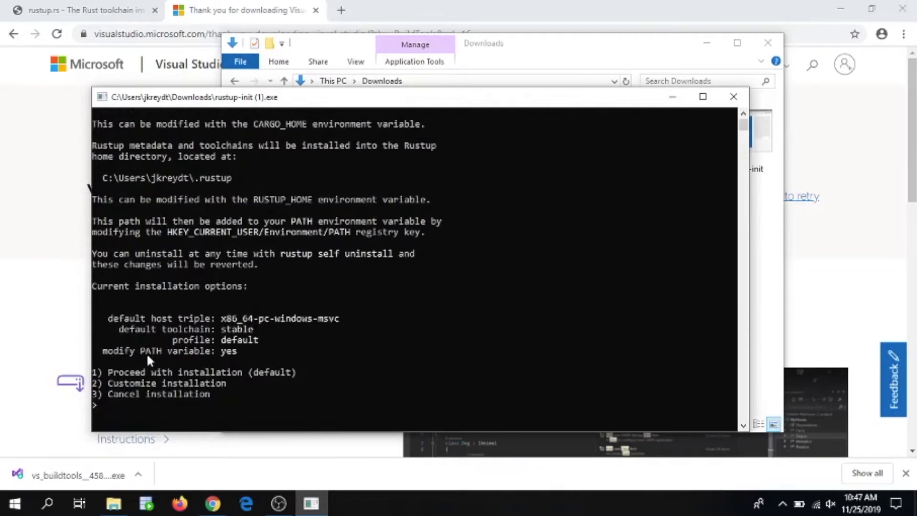
# - Proceed with the default Rust installation using option 1 and close the finished installer
pyautogui.write('1')
pyautogui.press('Return')
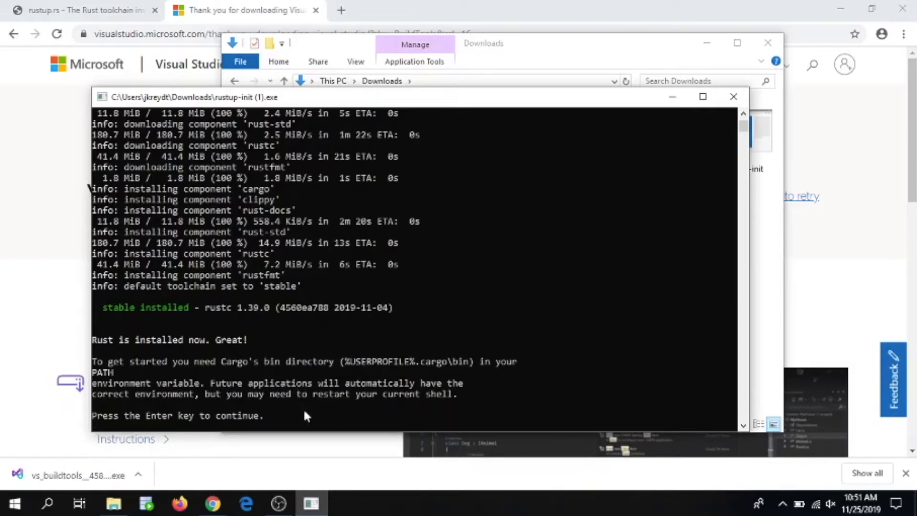
pyautogui.press('Return')
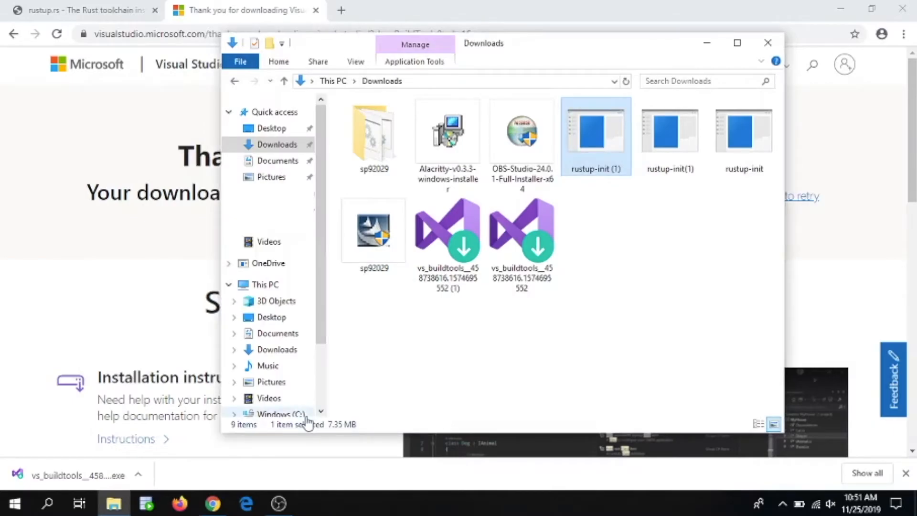
# - Search Windows for "power" and open Windows PowerShell
pyautogui.click(13, 505)
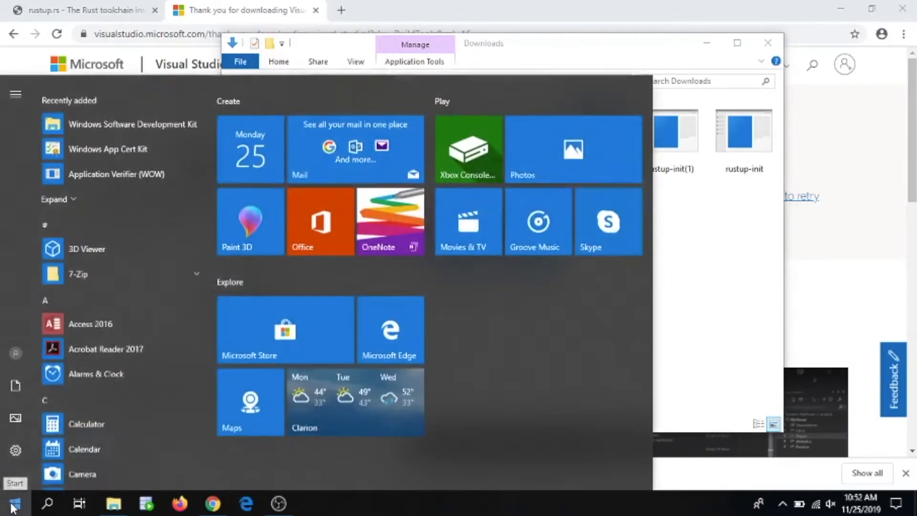
pyautogui.write('power')
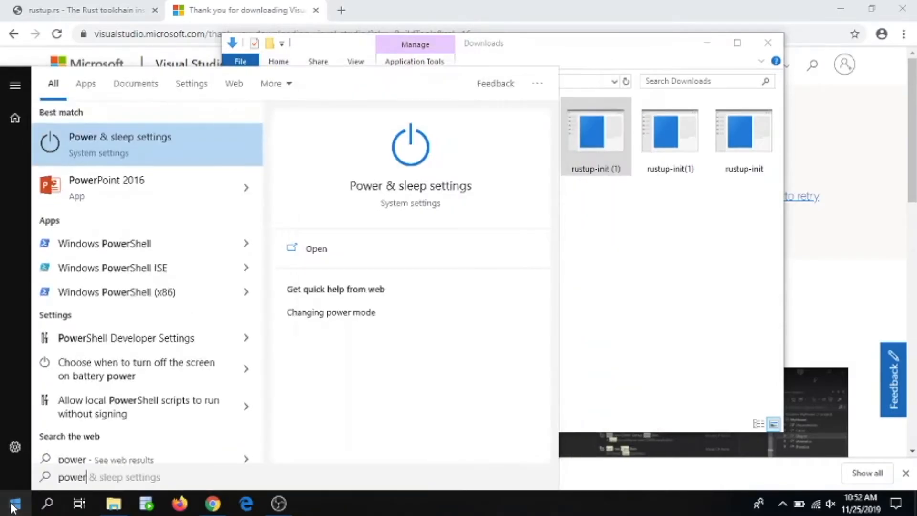
pyautogui.click(105, 256)
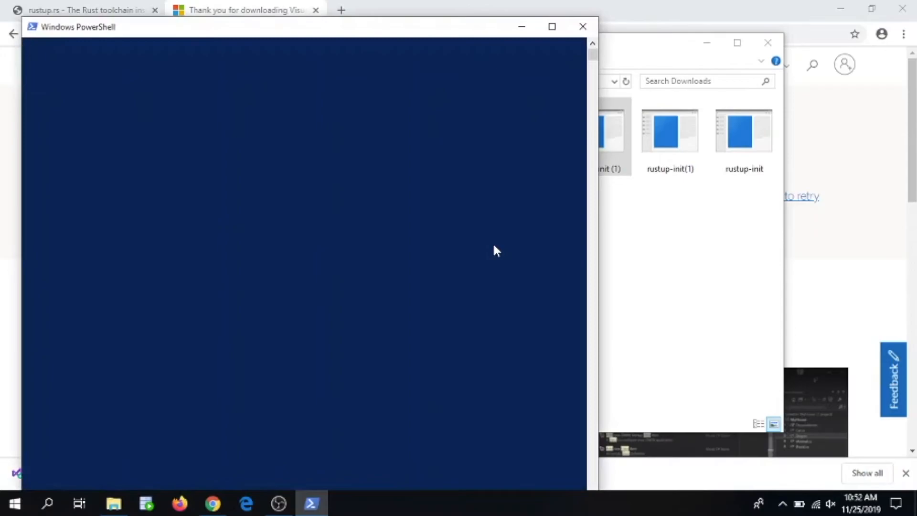
pyautogui.write('cargo')
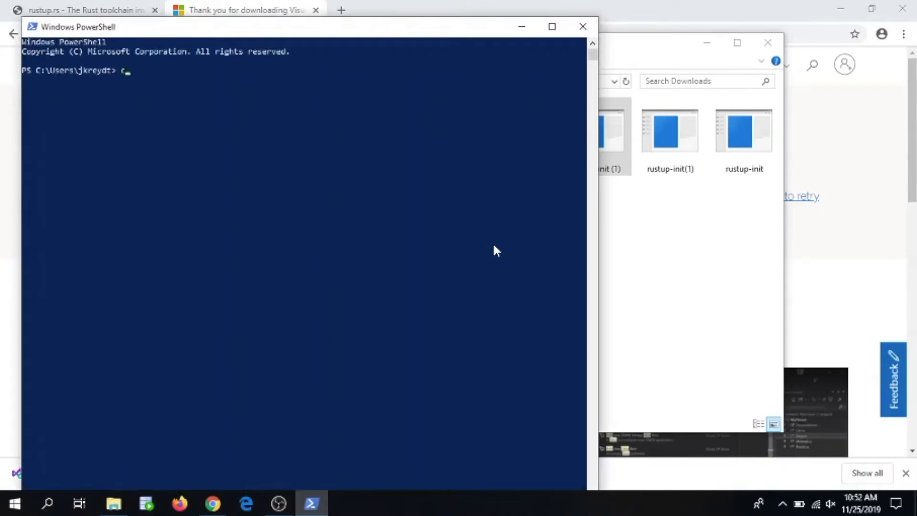
pyautogui.press('BackSpace')
pyautogui.press('BackSpace')
pyautogui.press('BackSpace')
pyautogui.press('BackSpace')
pyautogui.press('BackSpace')
pyautogui.write('cd')
pyautogui.press('BackSpace')
pyautogui.press('BackSpace')
pyautogui.write('cd Desktop')
pyautogui.press('BackSpace')
pyautogui.press('BackSpace')
pyautogui.press('BackSpace')
pyautogui.press('BackSpace')
pyautogui.press('BackSpace')
pyautogui.press('BackSpace')
pyautogui.press('BackSpace')
pyautogui.press('BackSpace')
pyautogui.press('BackSpace')
pyautogui.press('BackSpace')
# - Create a new Cargo project with "cargo new Test-Site" and list the home directory's contents
pyautogui.write('cargo new Test-Site')
pyautogui.press('Return')
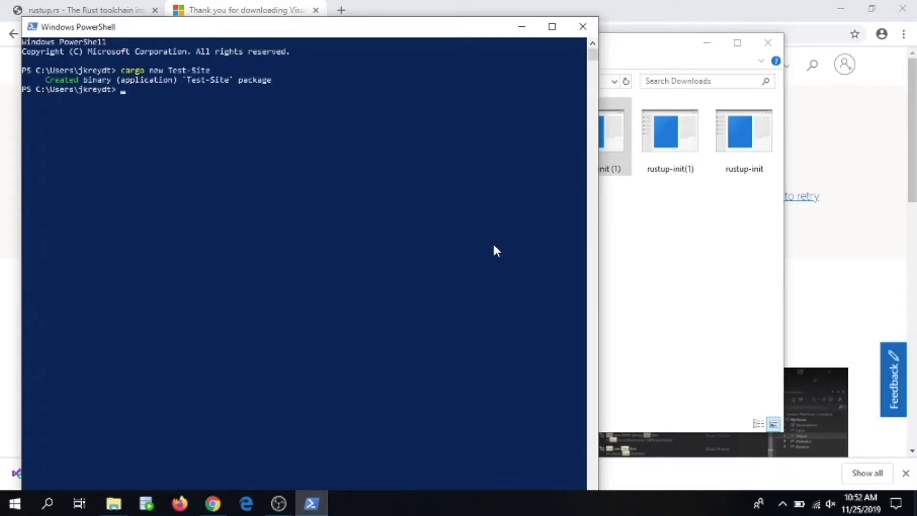
pyautogui.write('ls')
pyautogui.press('Return')
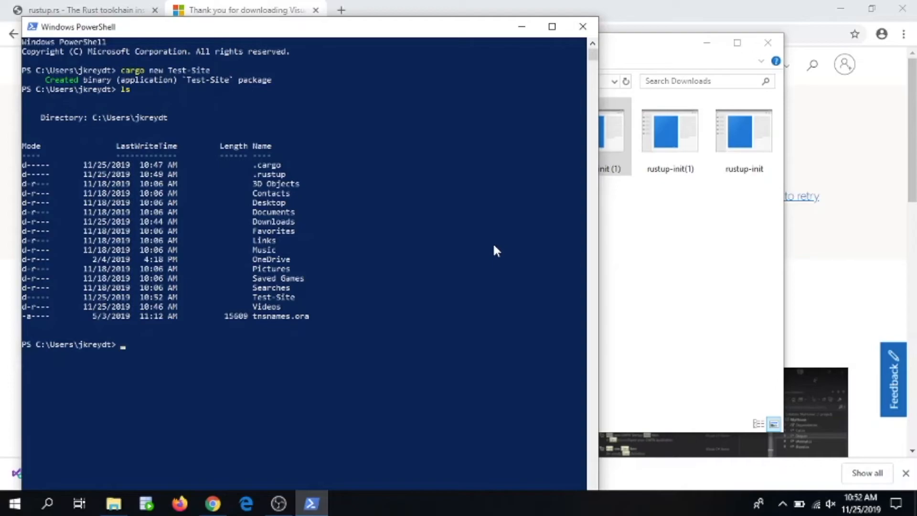
# - Change into the Test-Site project folder and list its files
pyautogui.write('cd Test-Site')
pyautogui.press('Return')
pyautogui.write('ls')
pyautogui.press('Return')
# - Build and run the project with "cargo run" and inspect the program's output in the PowerShell window
pyautogui.write('cargo run')
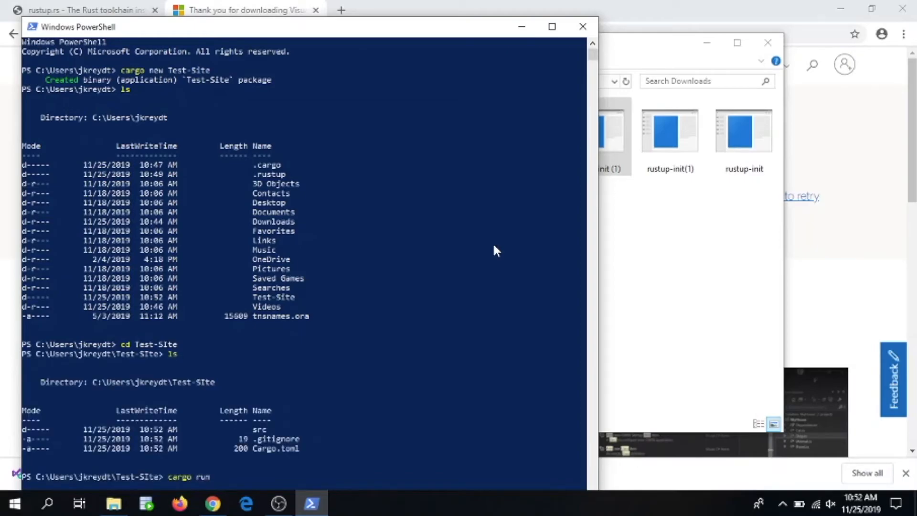
pyautogui.press('Return')
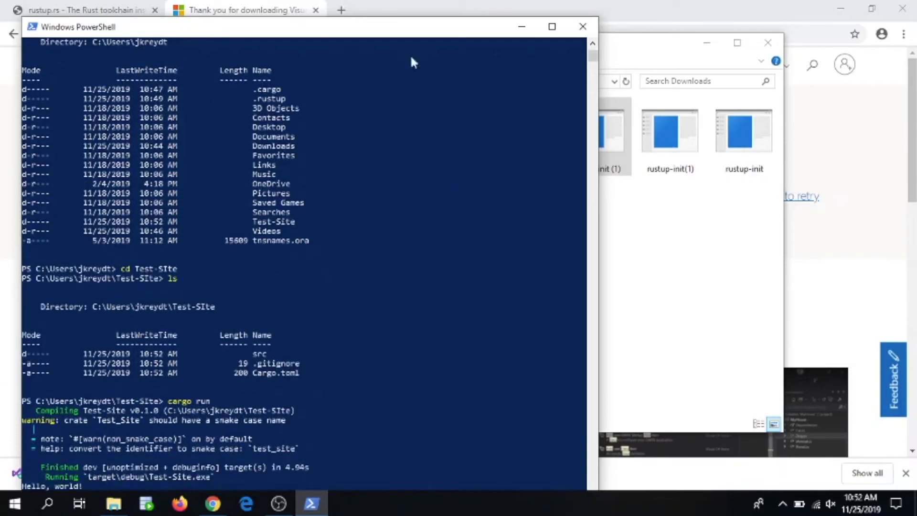
pyautogui.moveTo(397, 18); pyautogui.dragTo(428, 17)
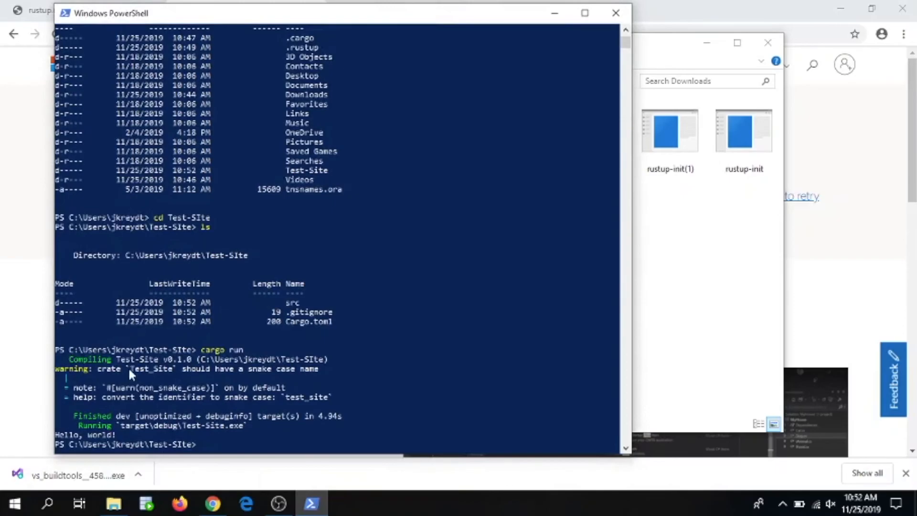
pyautogui.moveTo(122, 435); pyautogui.dragTo(56, 437)
pyautogui.click(217, 444)
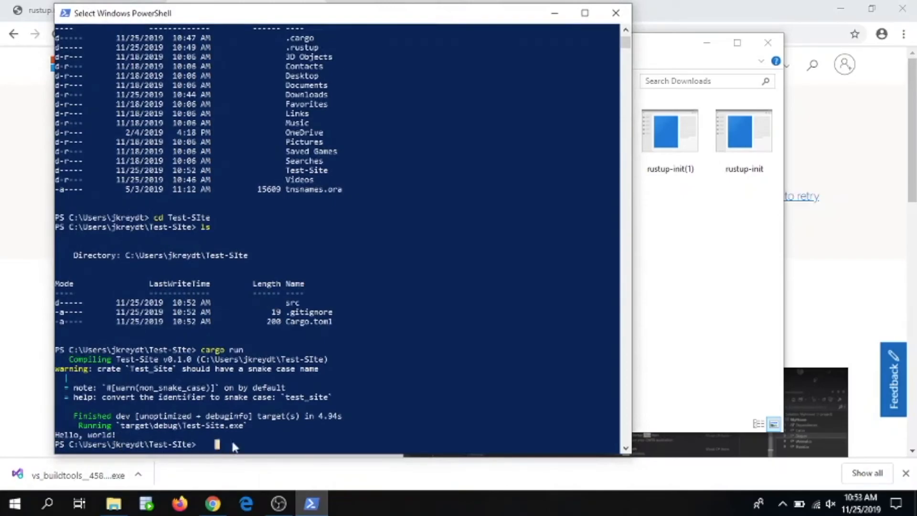
# - Exit PowerShell, then search Windows for "cmd" and open Command Prompt
pyautogui.write('exit')
pyautogui.press('Return')
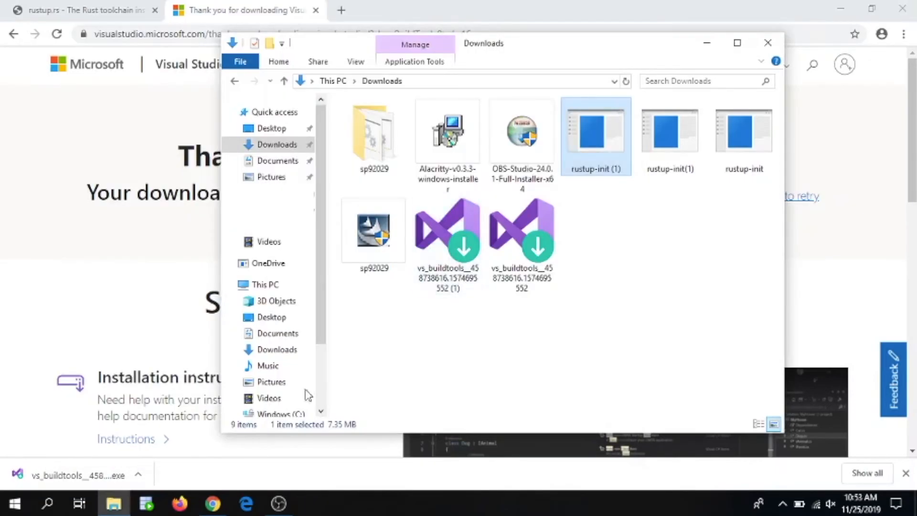
pyautogui.click(20, 506)
pyautogui.write('cmd')
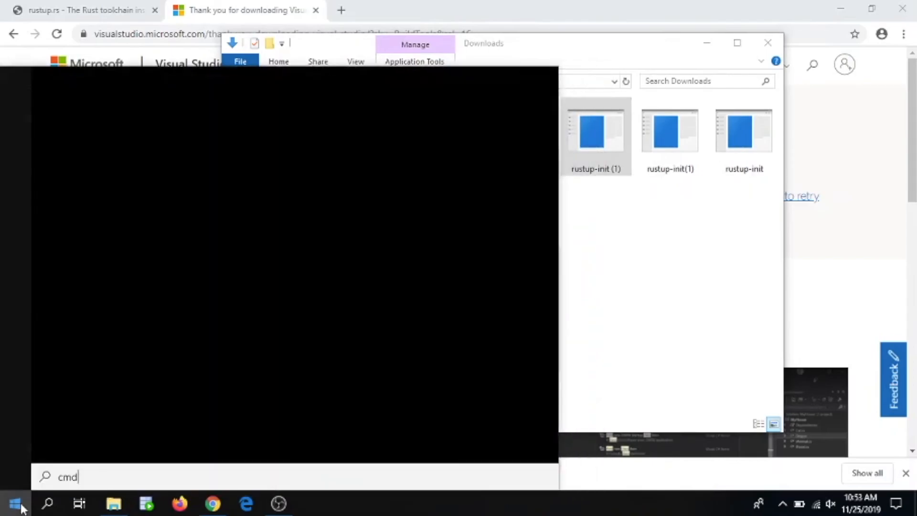
pyautogui.press('Return')
pyautogui.write('car')
pyautogui.press('BackSpace')
pyautogui.press('BackSpace')
pyautogui.press('BackSpace')
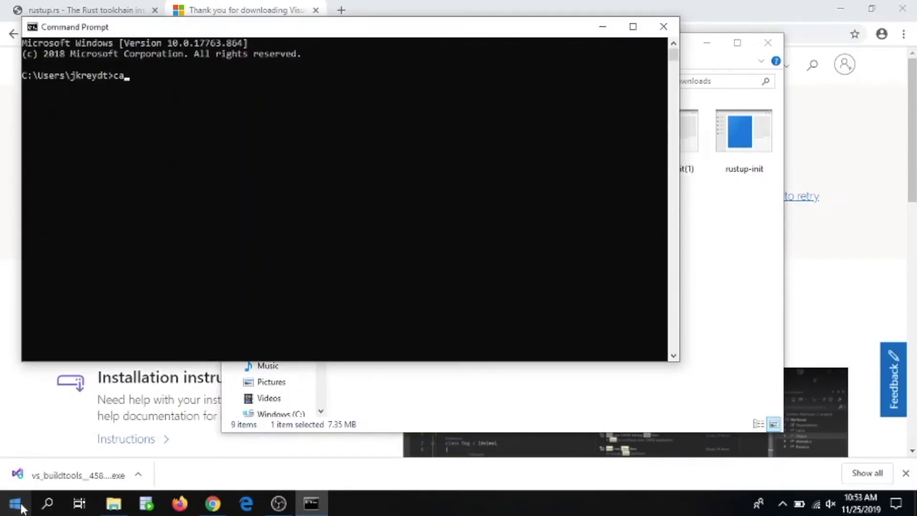
# - Execute "cargo run" inside the Test-Site folder from Command Prompt and exit the prompt
pyautogui.write('cd Test-Site')
pyautogui.press('Return')
pyautogui.write('cargo run')
pyautogui.press('Return')
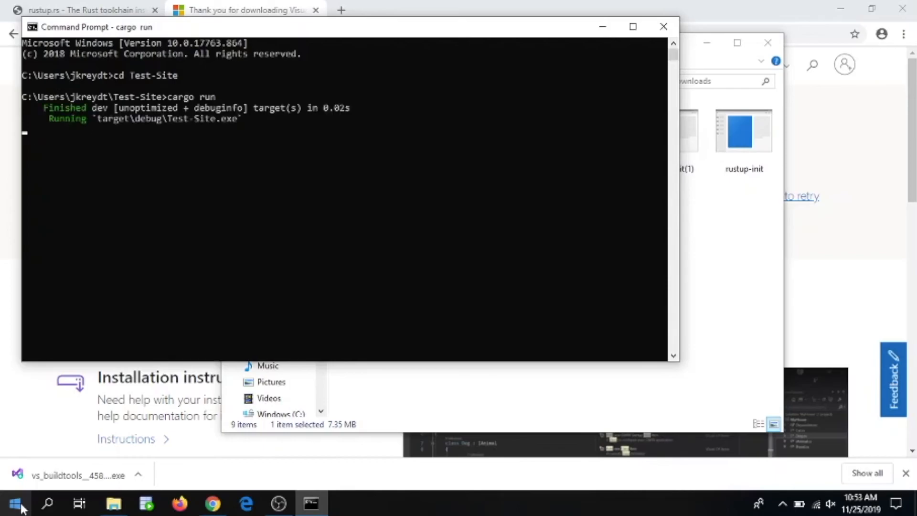
pyautogui.write('exit')
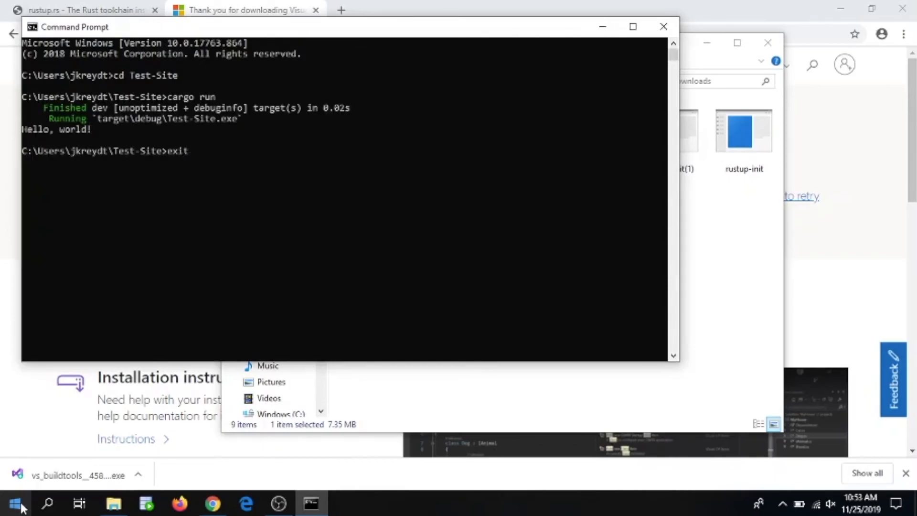
pyautogui.press('Return')
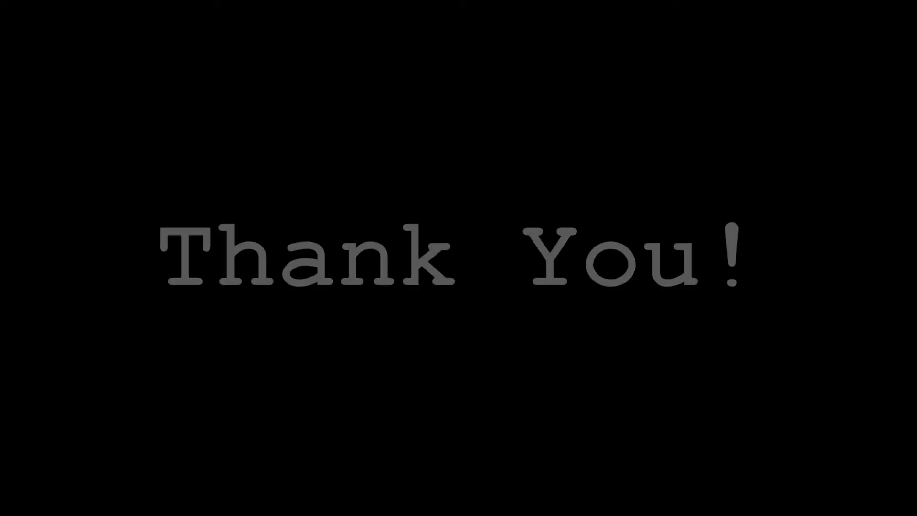